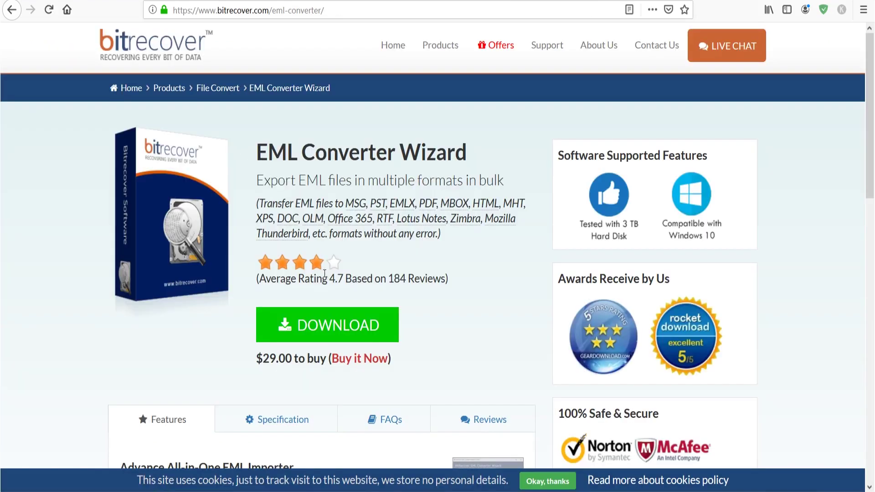
Save the EML Converter Wizard installer (15.9 MB) from Firefox and launch the downloaded exe.
click(333, 324)
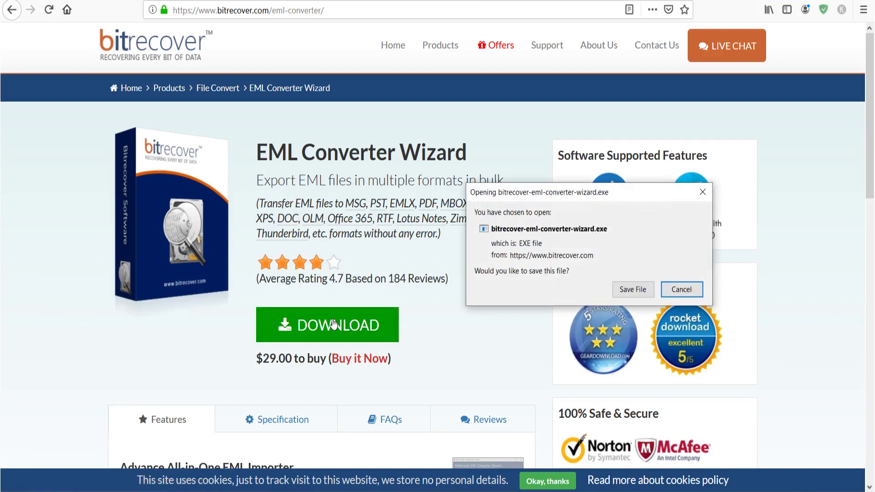
click(631, 290)
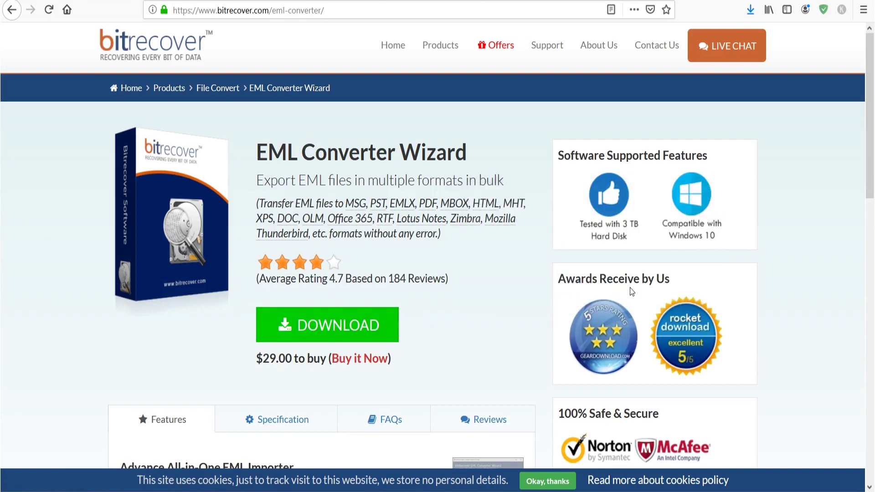
click(750, 11)
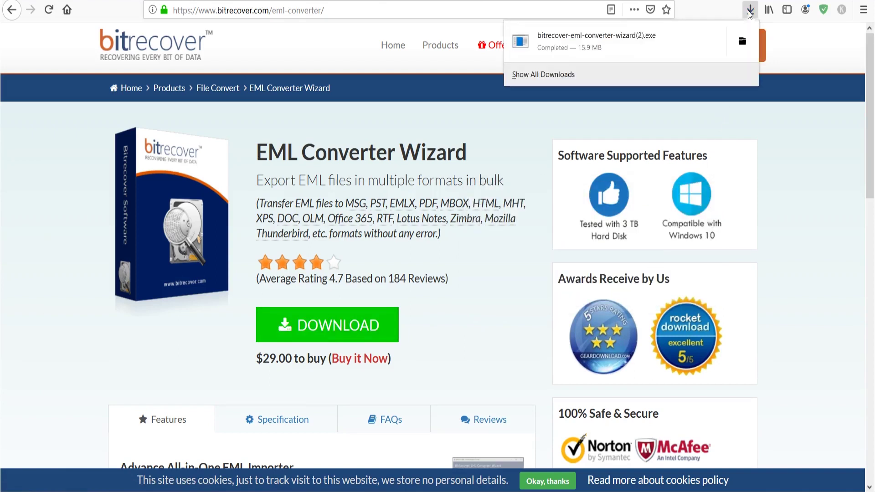
click(586, 51)
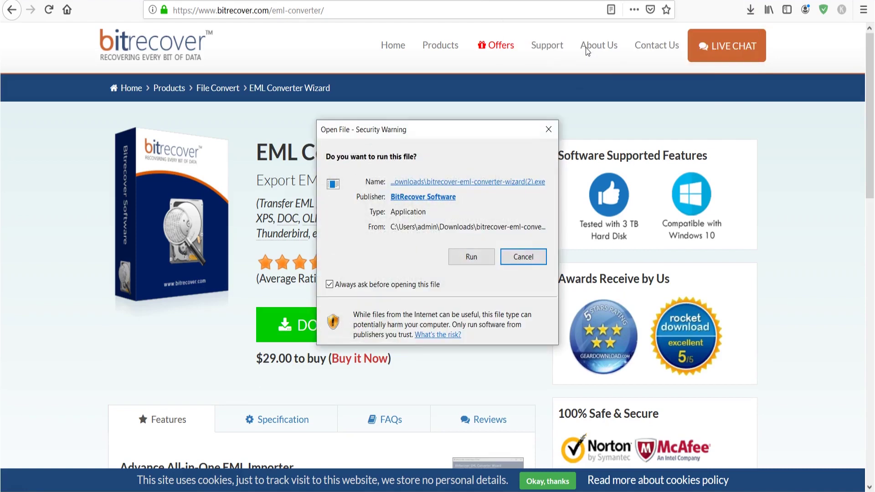
Install EML Converter Wizard in English to the default Program Files (x86) folder and launch it.
click(477, 259)
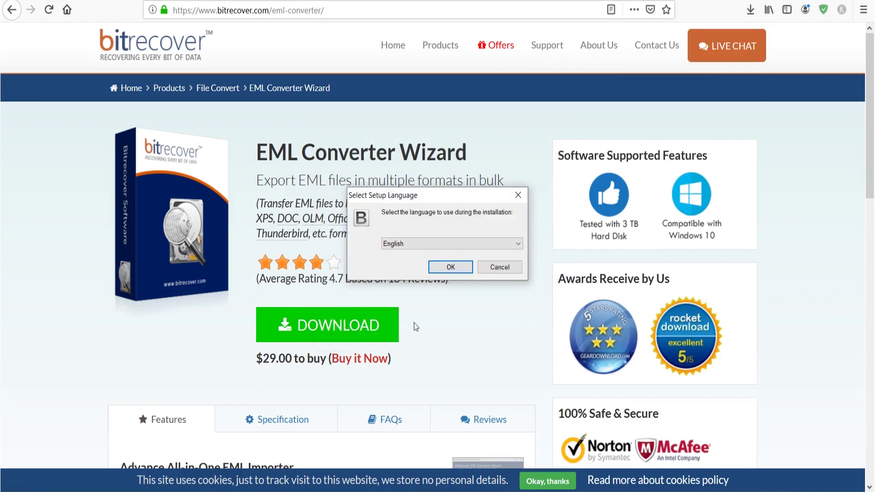
click(460, 269)
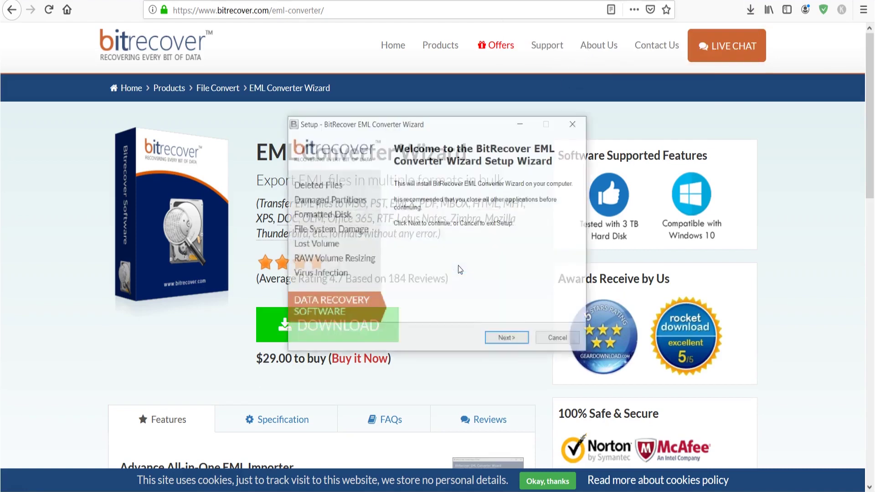
click(515, 339)
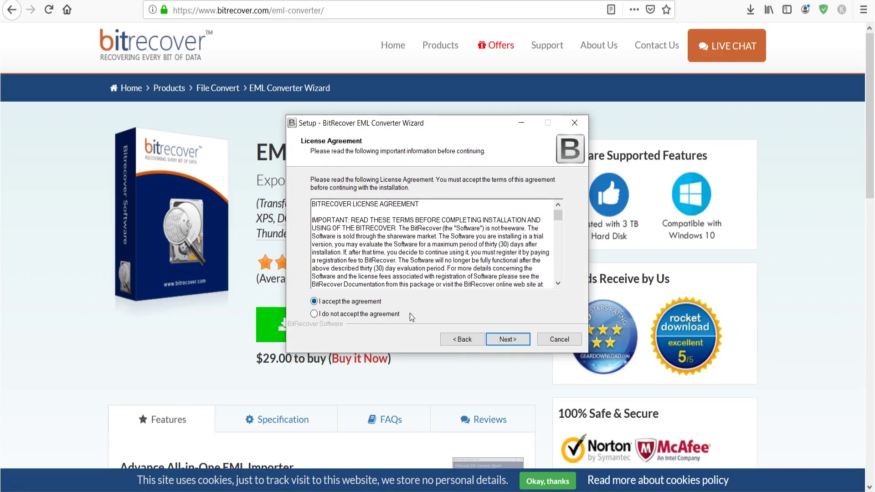
click(514, 339)
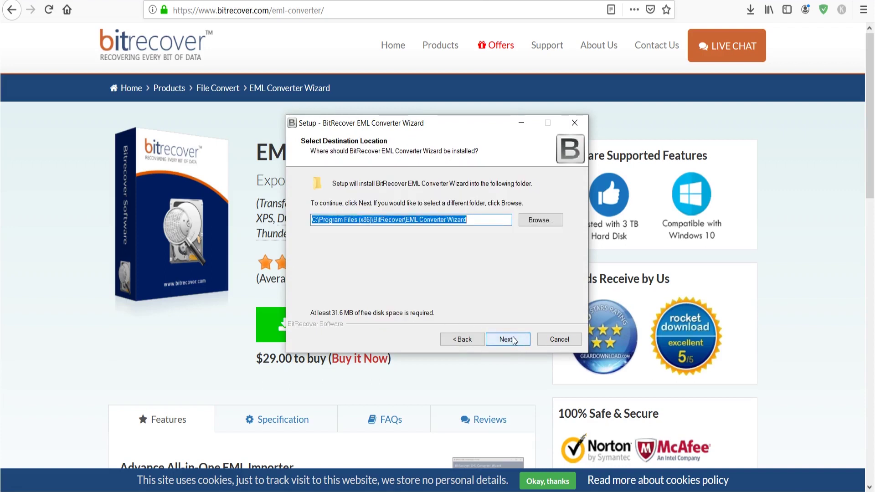
click(514, 340)
click(514, 340)
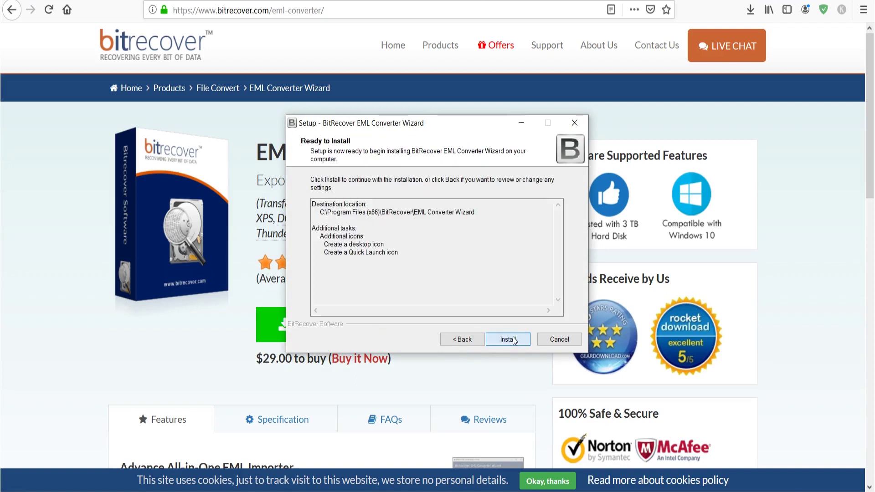
click(514, 340)
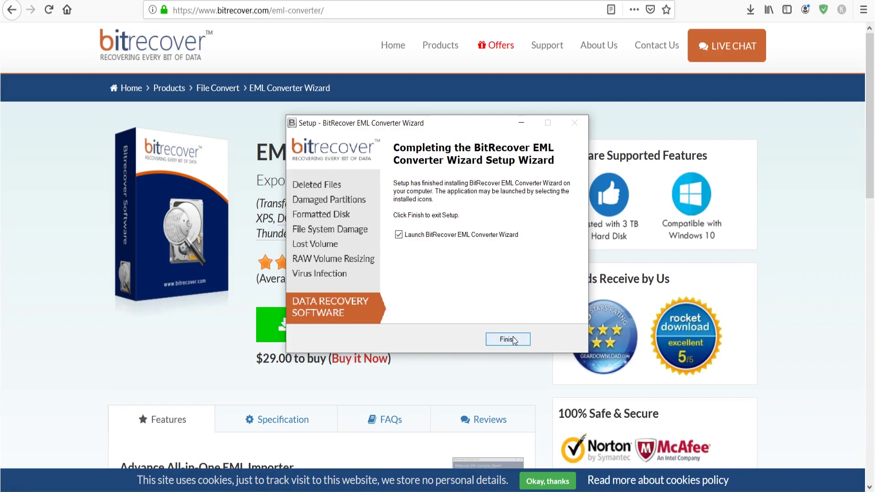
click(514, 340)
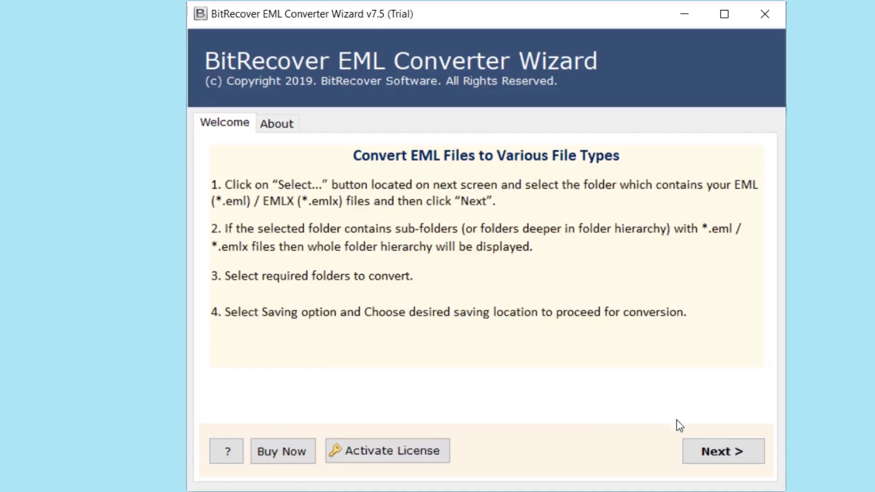
Skip the welcome page and bring up the Select Folder dialog at F:\1-08-2019\New folder.
click(721, 452)
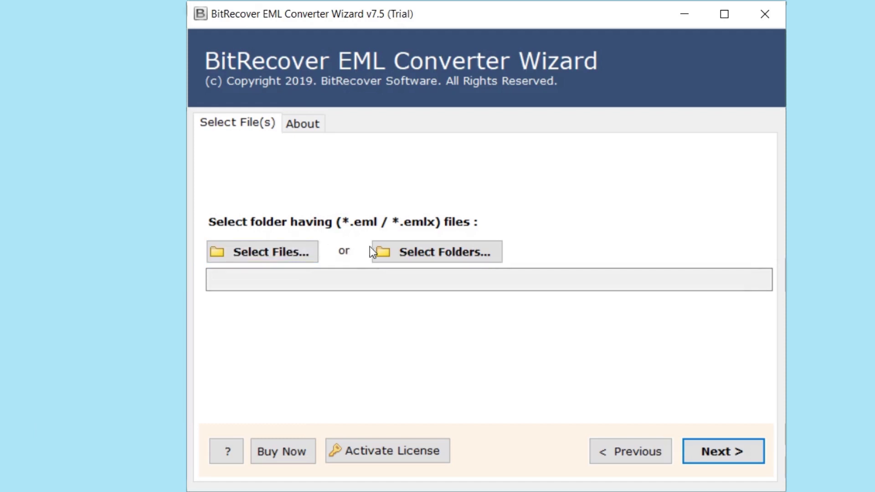
click(428, 252)
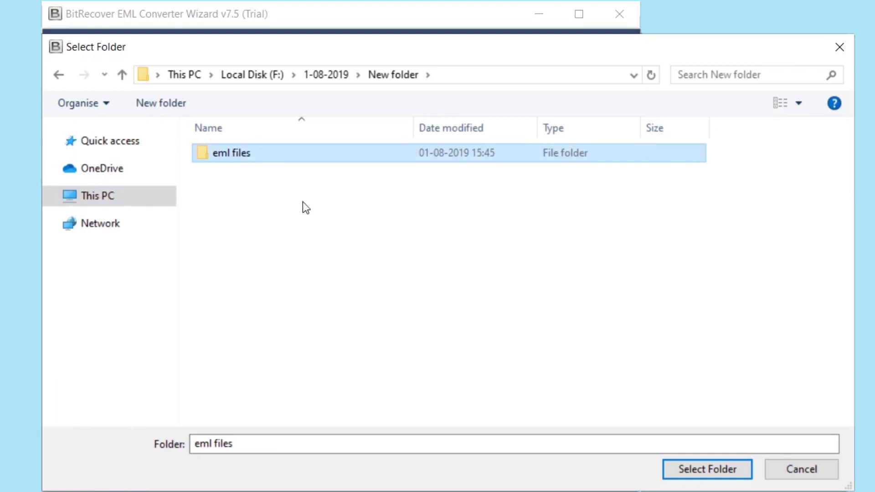
Load the 'eml files' folder (216 items), check it in the tree, and proceed to Saving Options.
click(712, 463)
click(691, 447)
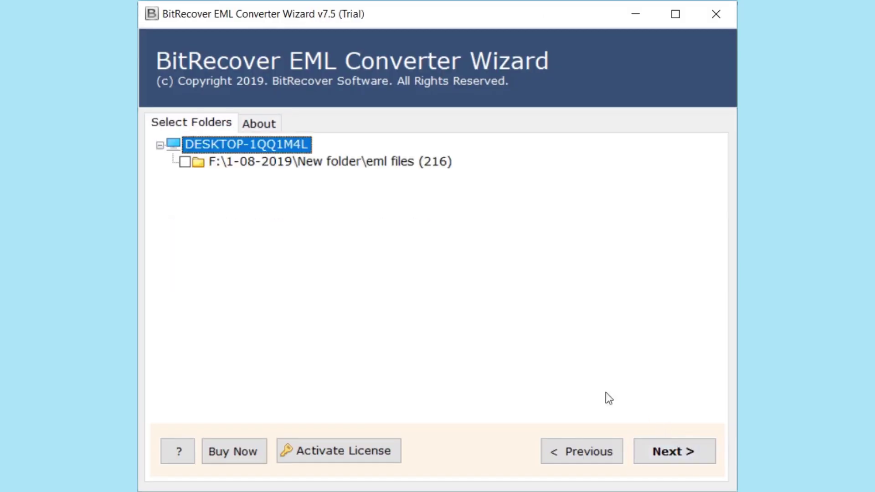
click(185, 162)
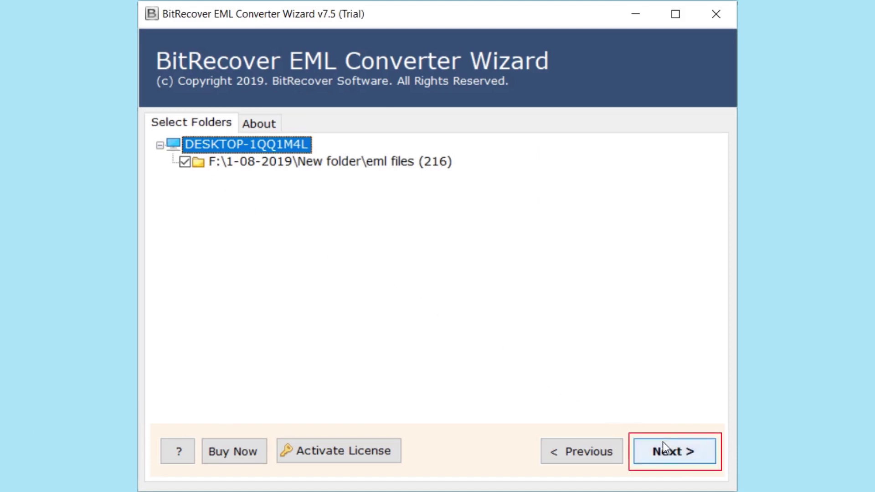
click(671, 454)
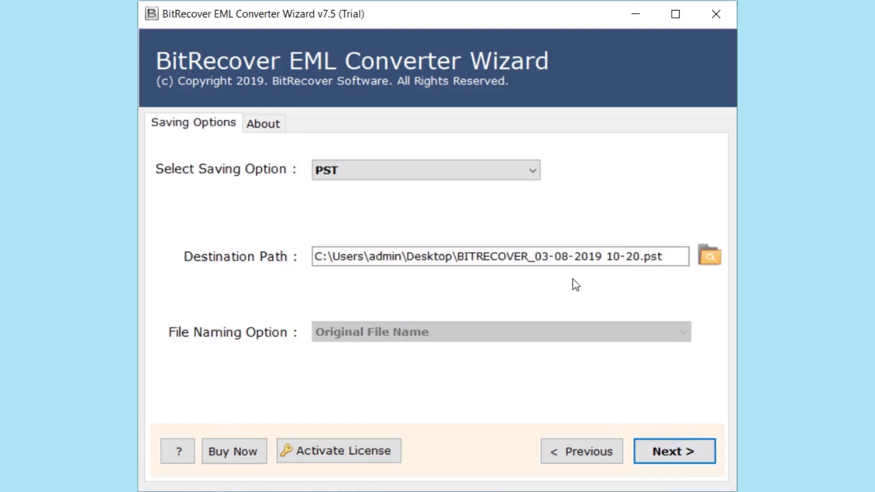
Choose Gmail as the saving option and enter the Gmail account's e-mail address and password.
click(532, 171)
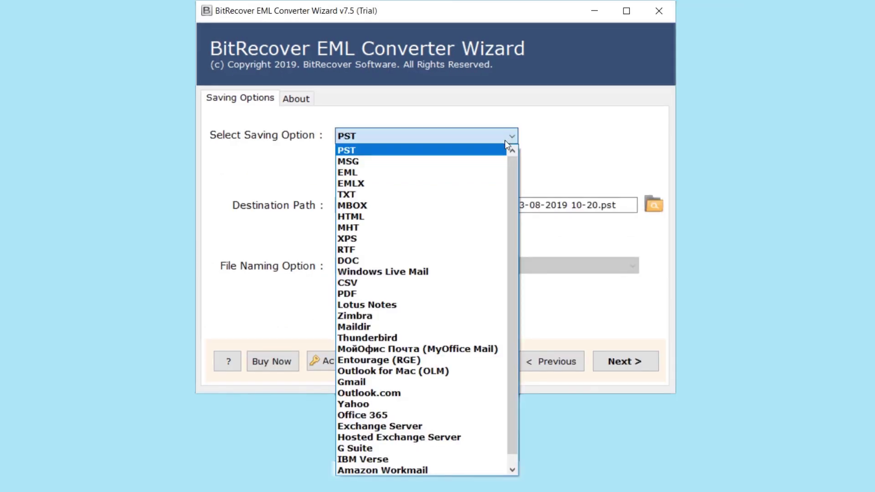
click(447, 382)
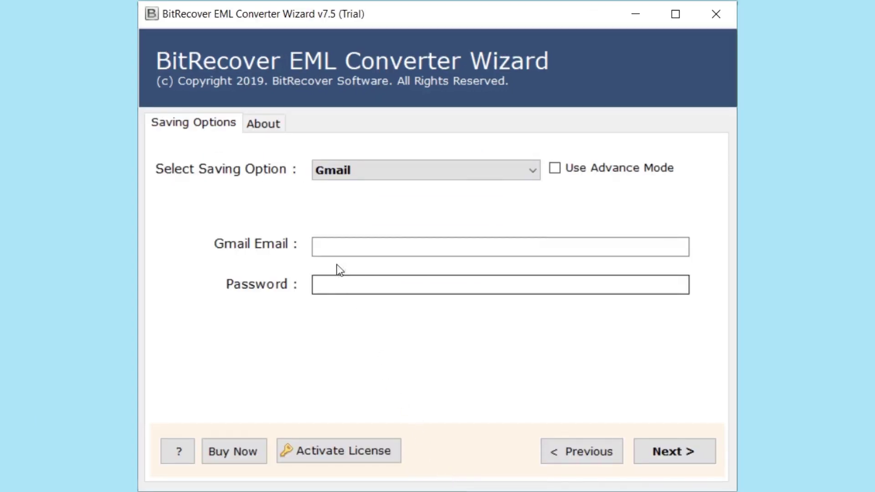
click(330, 246)
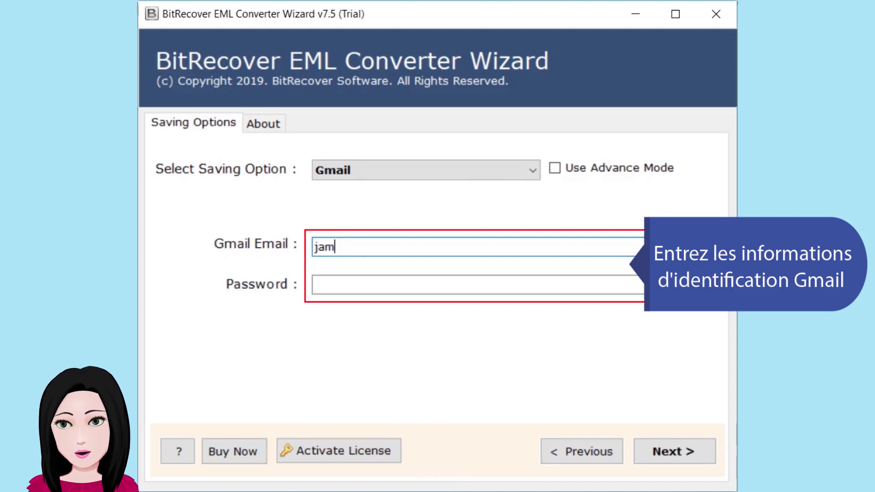
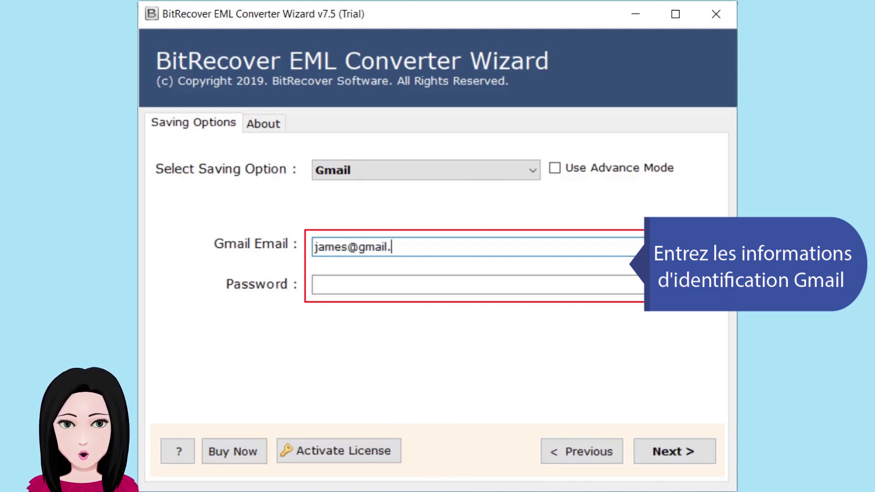
click(325, 283)
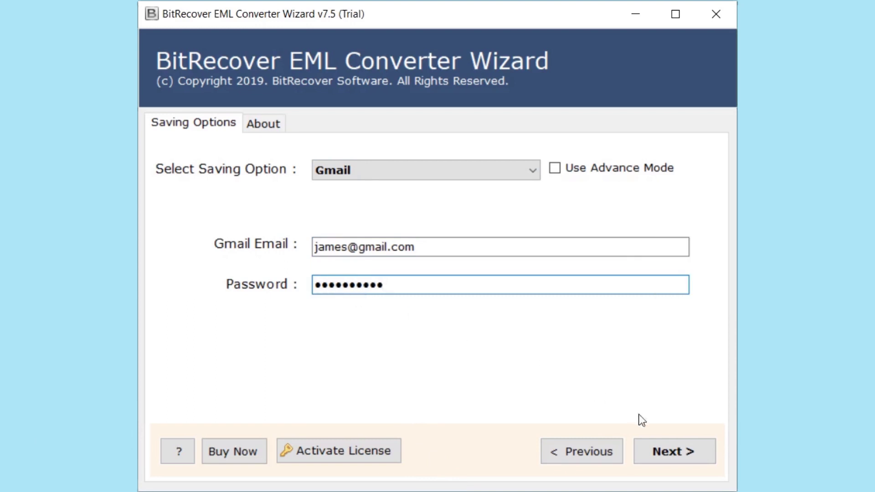
Run the Gmail import and acknowledge the success and trial-limit messages (25 of 216 converted).
click(674, 447)
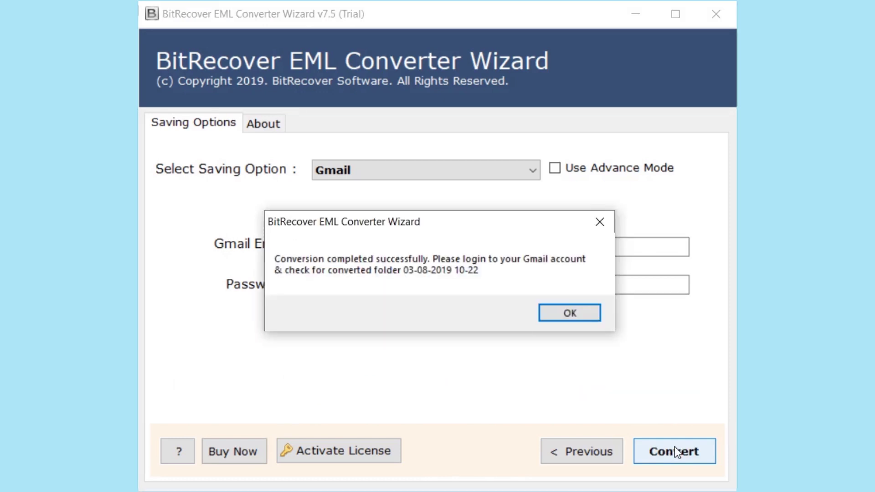
click(585, 308)
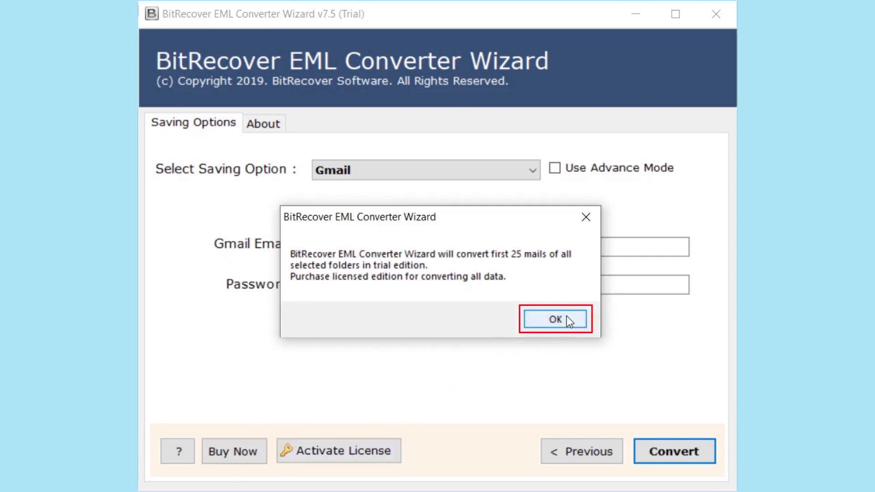
click(555, 319)
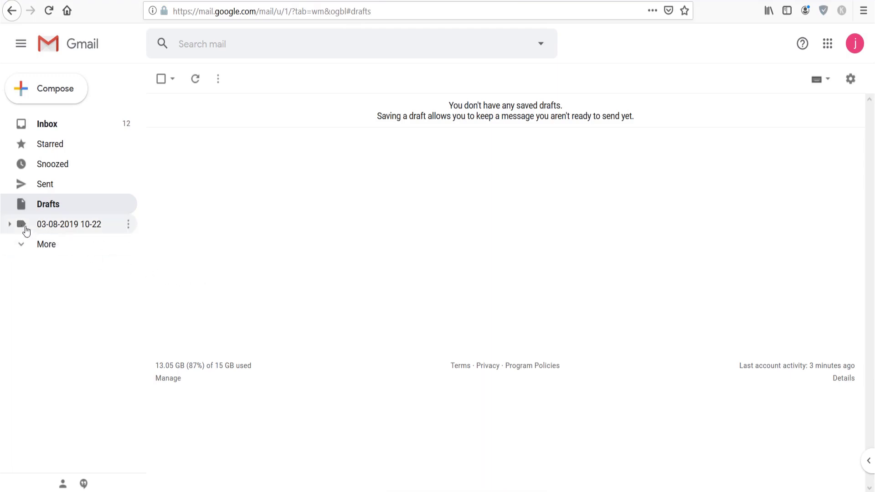
click(11, 225)
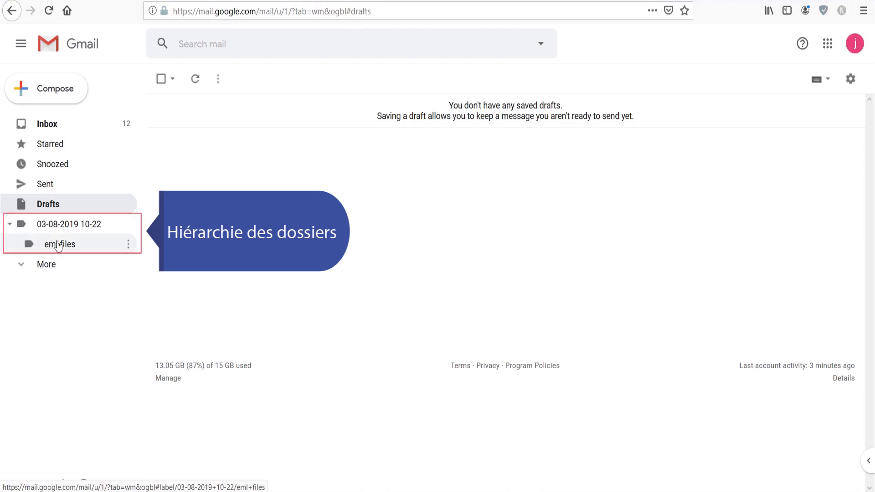
click(81, 246)
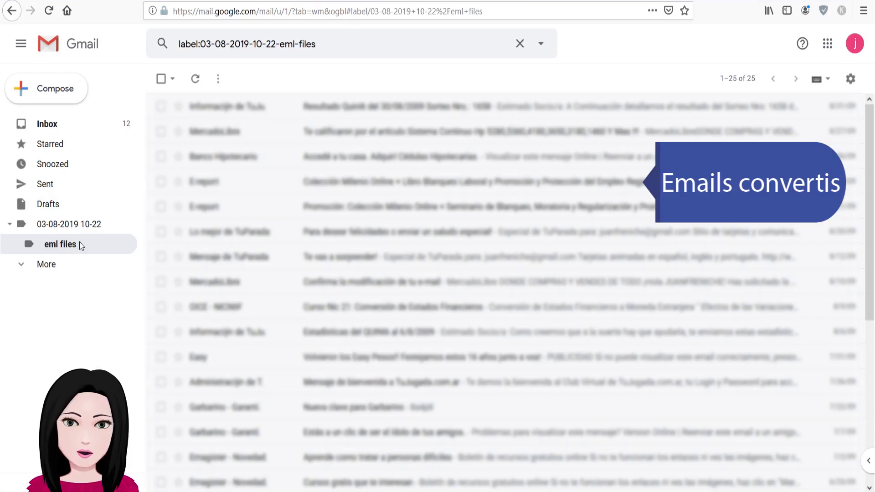